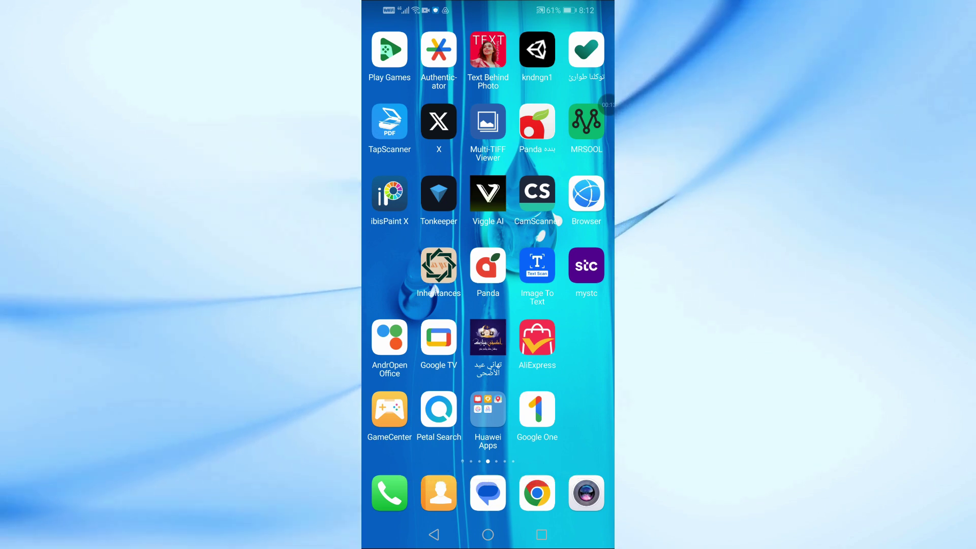
- Launch CamScanner and open the recent three-page invoice and Bears reading document
{"action": "left_click", "coordinate": [537, 200]}
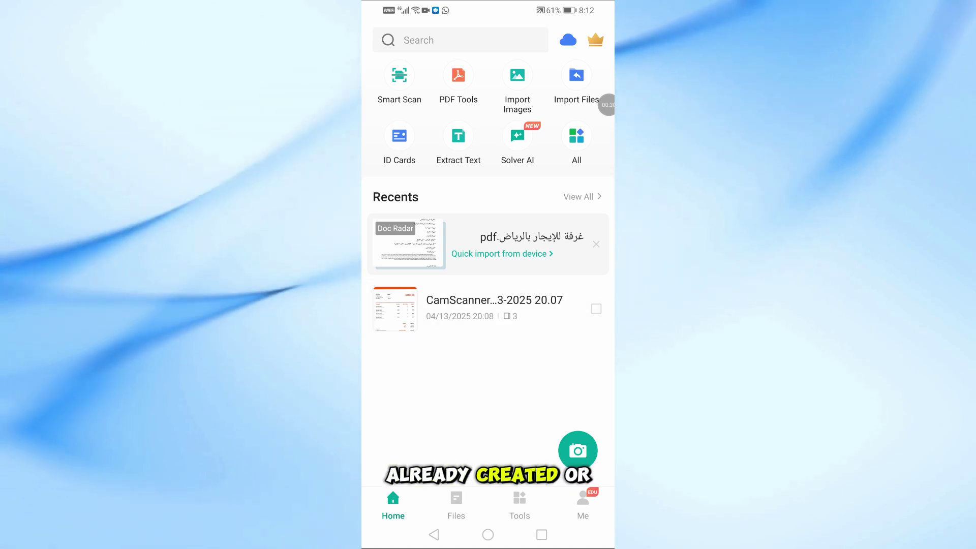
{"action": "left_click", "coordinate": [488, 308]}
{"action": "scroll", "coordinate": [488, 267], "scroll_direction": "down", "scroll_amount": 8}
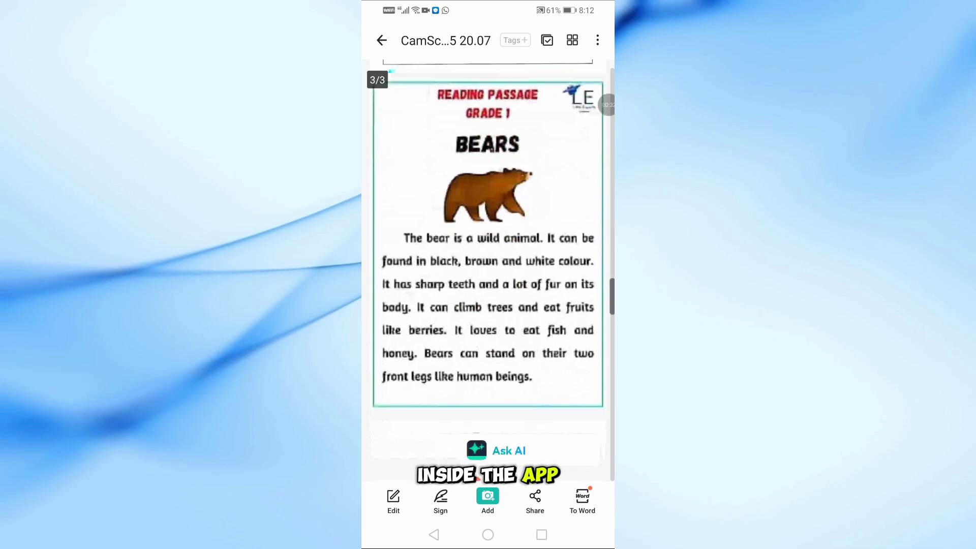
{"action": "scroll", "coordinate": [488, 267], "scroll_direction": "up", "scroll_amount": 8}
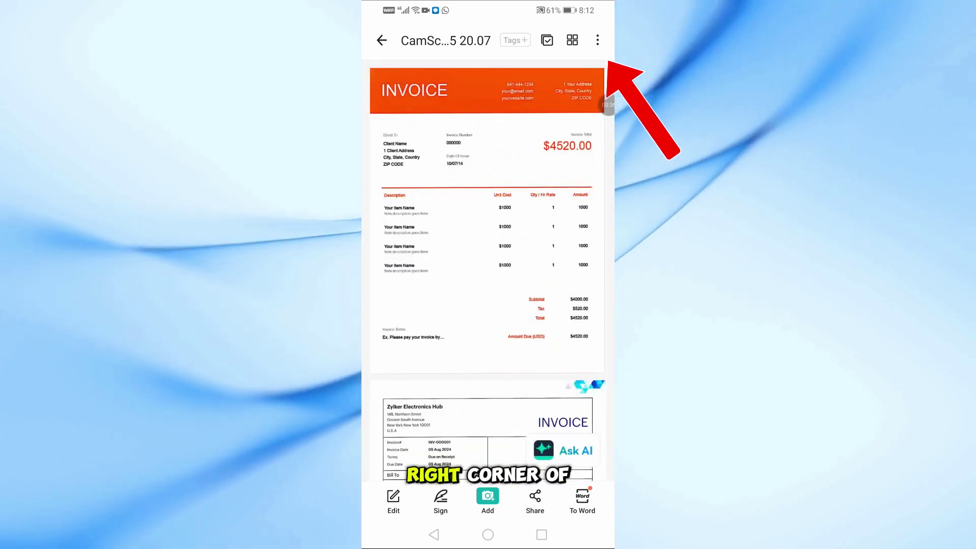
- Choose Compress from the document's three-dot action menu
{"action": "left_click", "coordinate": [596, 39]}
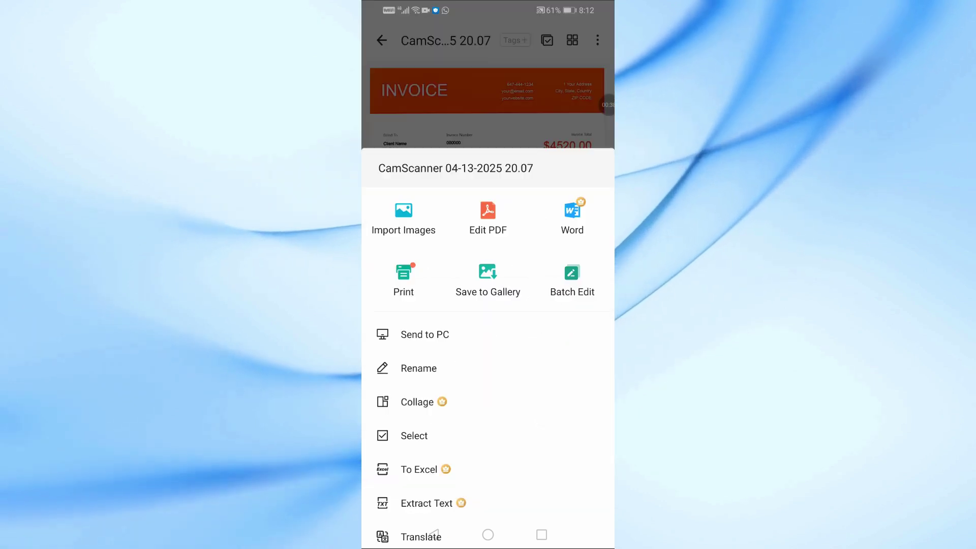
{"action": "scroll", "coordinate": [489, 427], "scroll_direction": "down", "scroll_amount": 3}
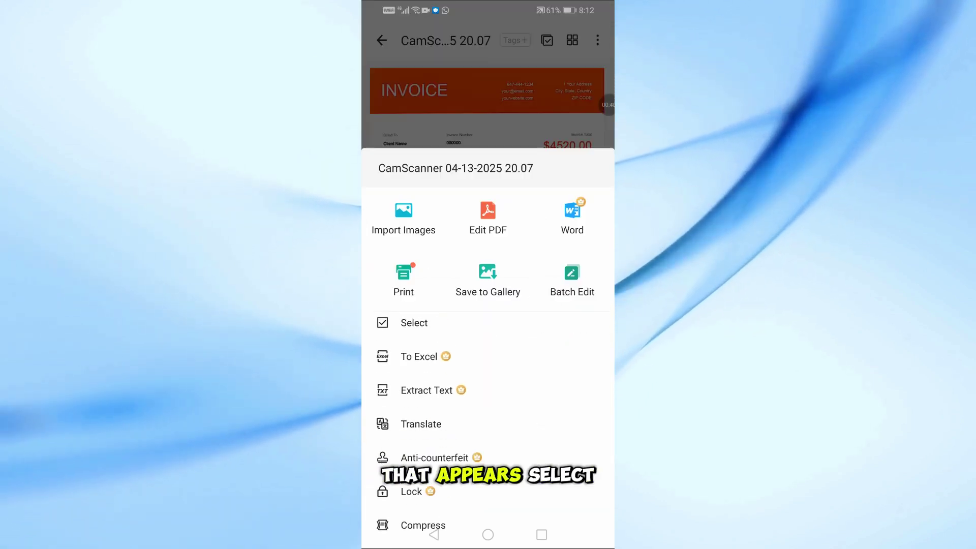
{"action": "scroll", "coordinate": [488, 428], "scroll_direction": "down", "scroll_amount": 4}
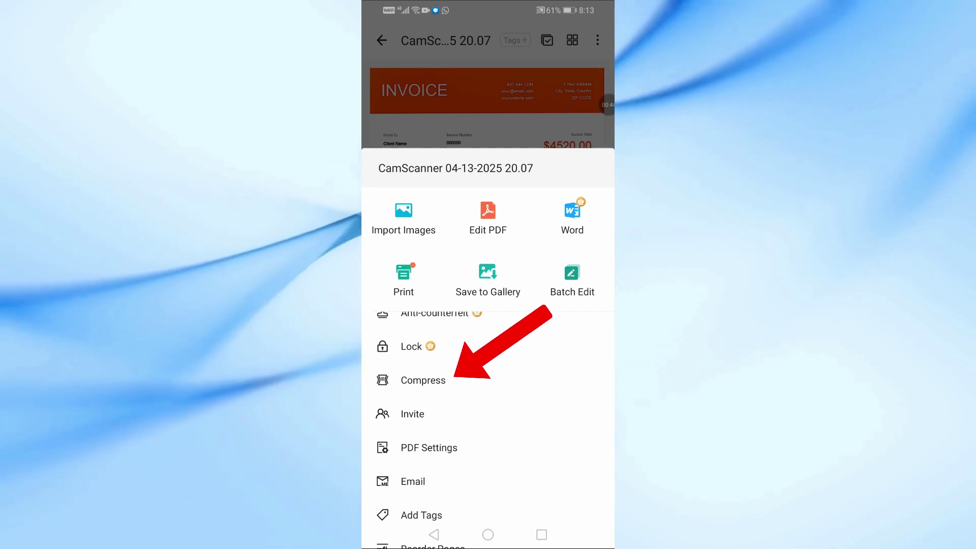
{"action": "left_click", "coordinate": [423, 380]}
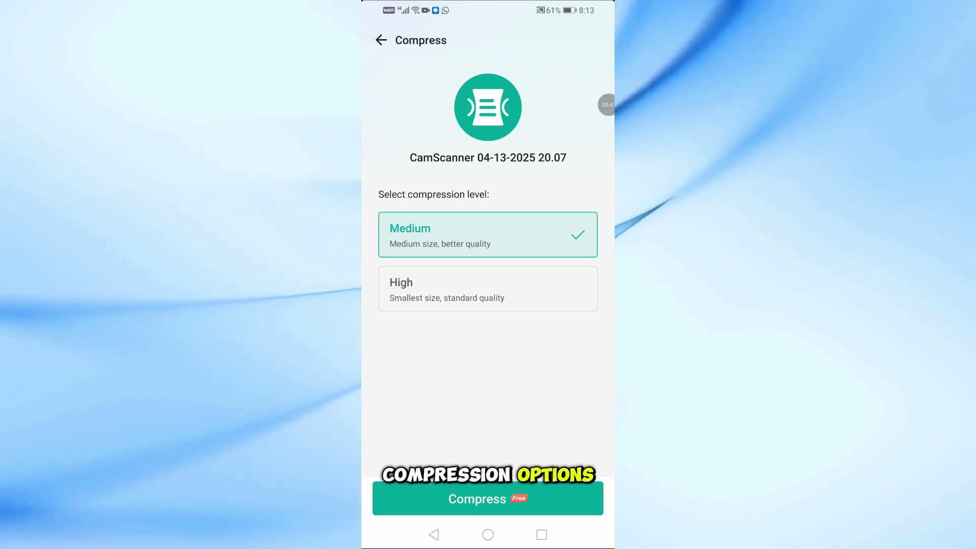
- Compress the document at the High level instead of Medium
{"action": "left_click", "coordinate": [488, 288]}
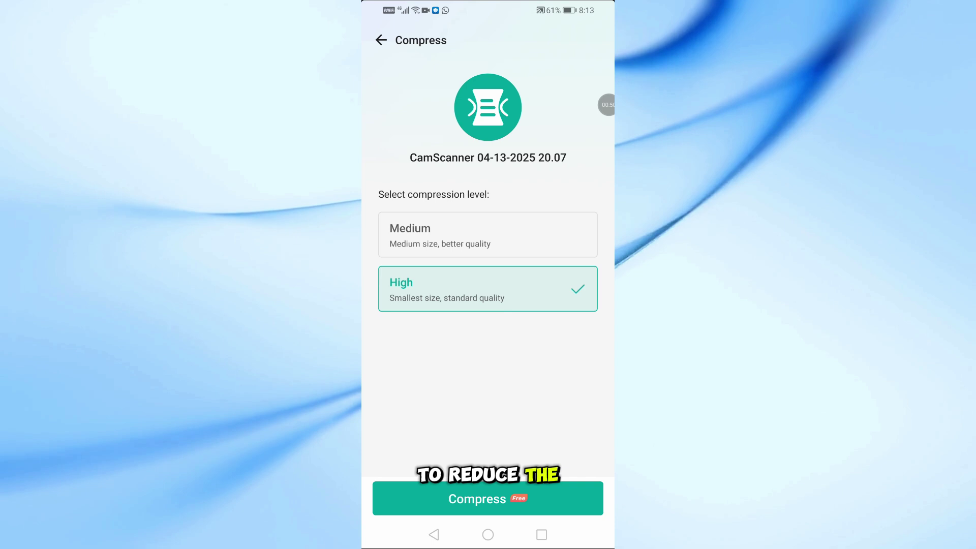
{"action": "left_click", "coordinate": [487, 498]}
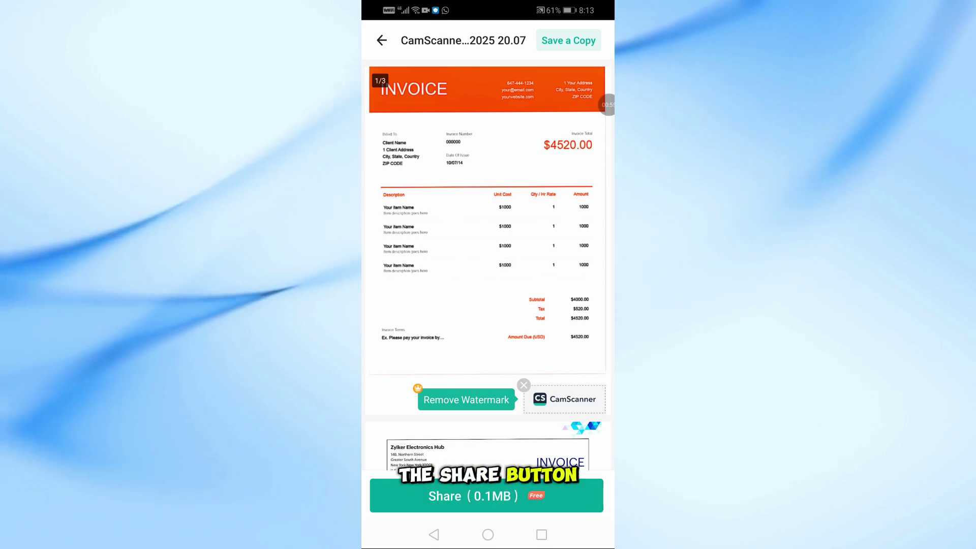
- Share the 0.1MB compressed PDF to save it to the device
{"action": "left_click", "coordinate": [487, 495]}
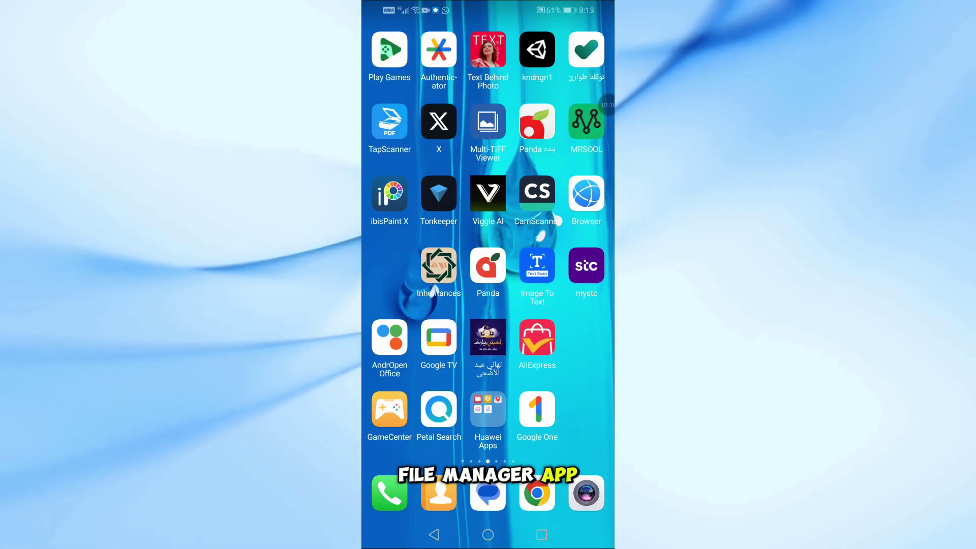
- Open Huawei Files and browse Phone storage to the Download folder
{"action": "left_click", "coordinate": [537, 54]}
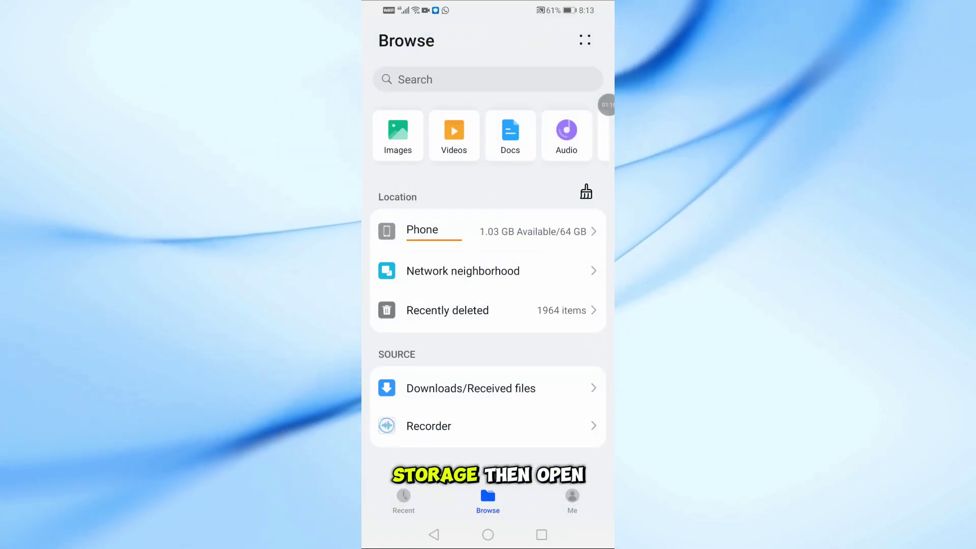
{"action": "left_click", "coordinate": [489, 231]}
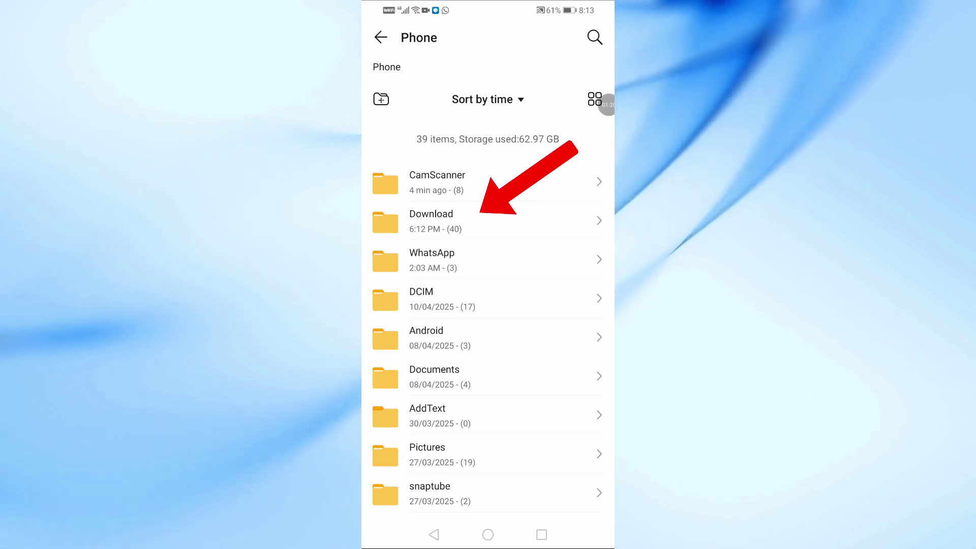
{"action": "left_click", "coordinate": [489, 221]}
{"action": "scroll", "coordinate": [488, 305], "scroll_direction": "down", "scroll_amount": 10}
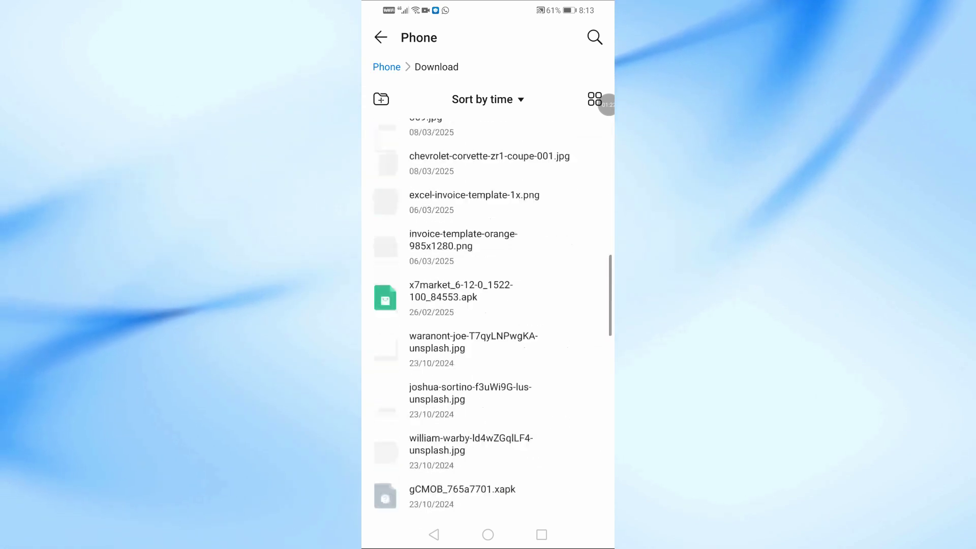
{"action": "scroll", "coordinate": [488, 305], "scroll_direction": "down", "scroll_amount": 5}
{"action": "scroll", "coordinate": [488, 306], "scroll_direction": "down", "scroll_amount": 3}
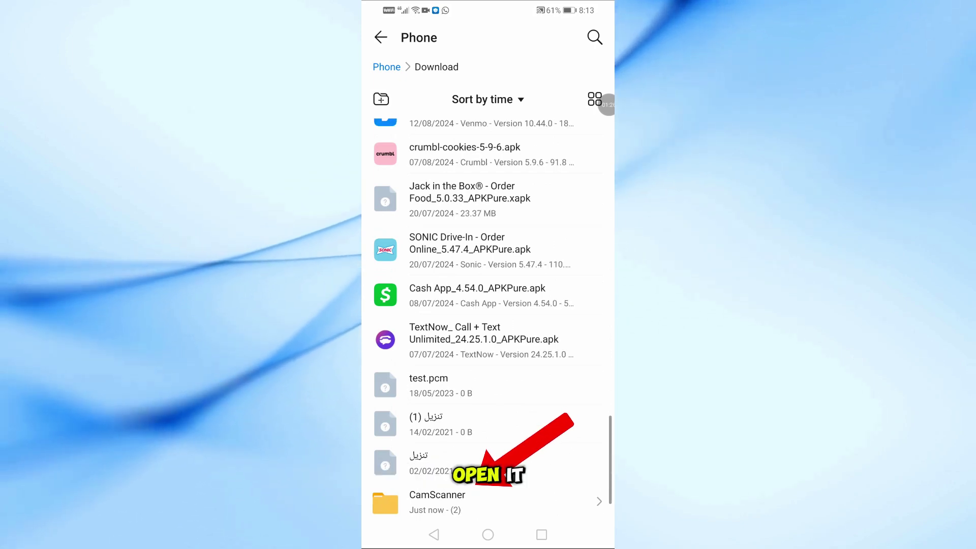
- Open the CamScanner subfolder at the bottom of the Download list
{"action": "left_click", "coordinate": [488, 502]}
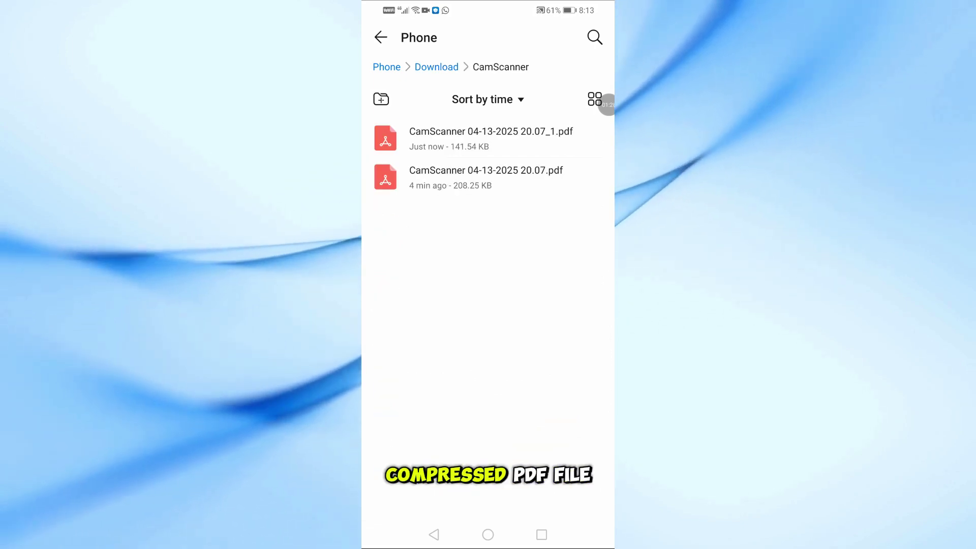